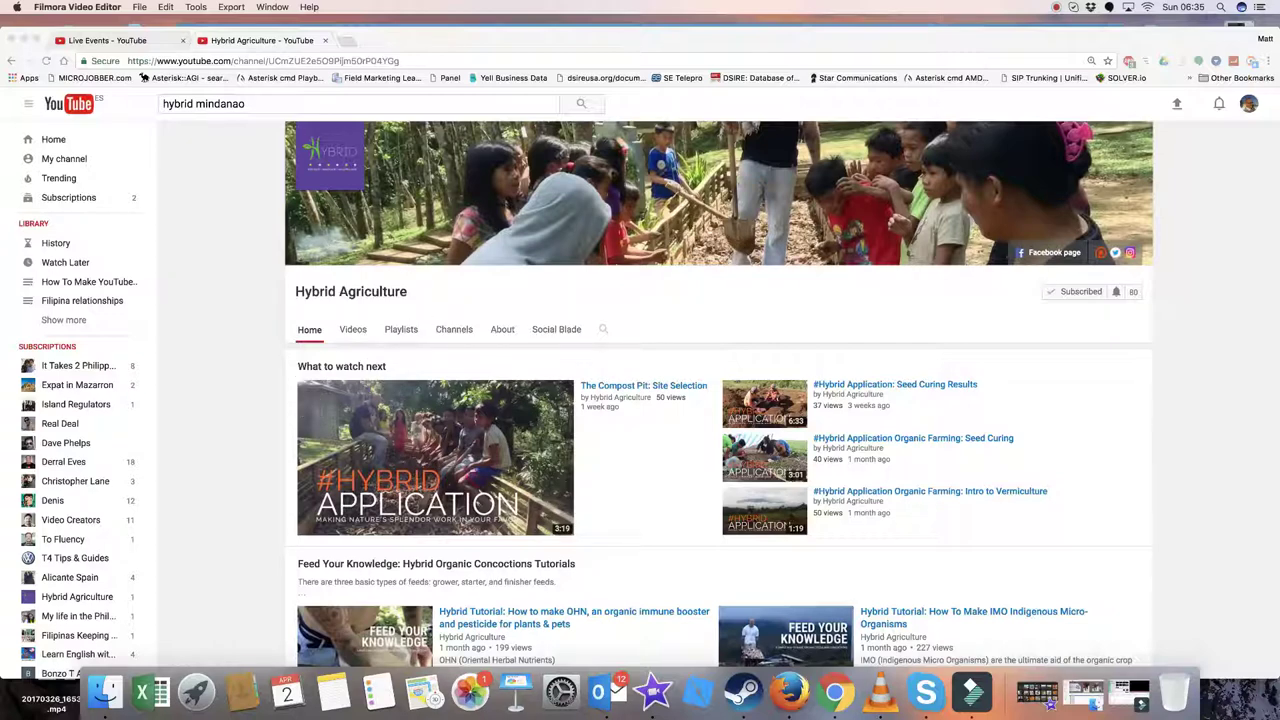
scroll(700, 400, "down", 1)
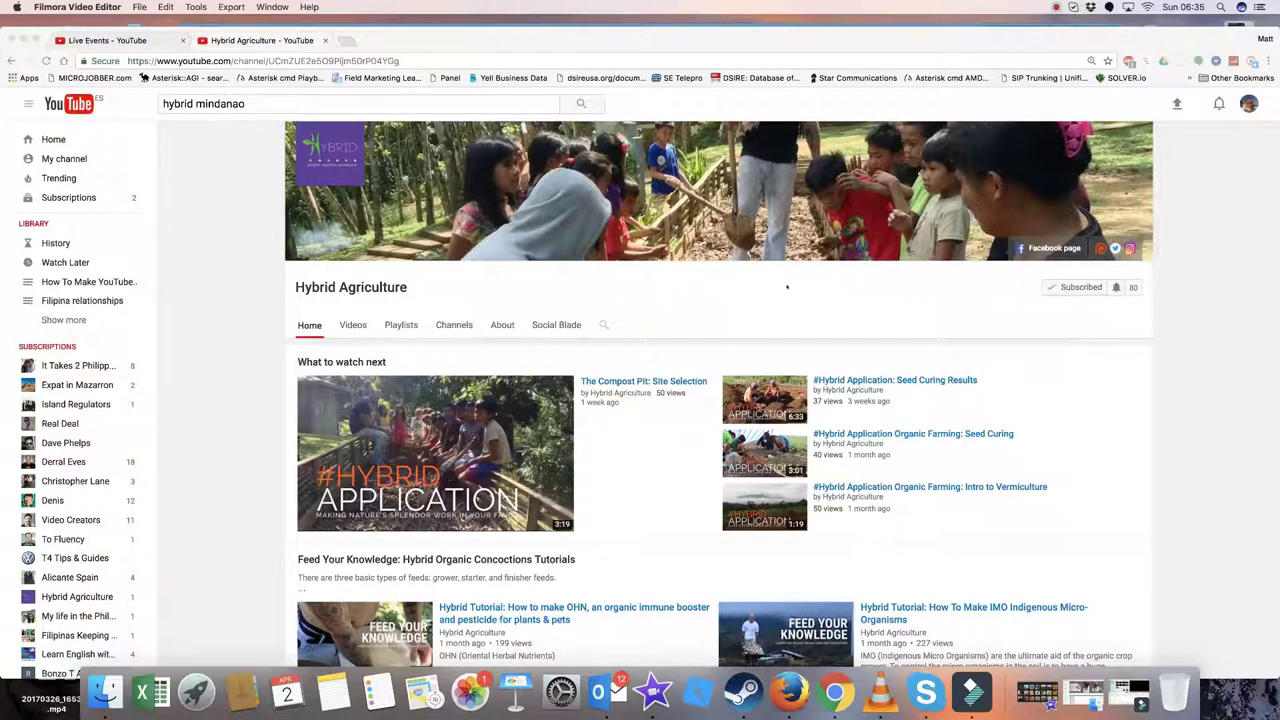
scroll(787, 287, "down", 3)
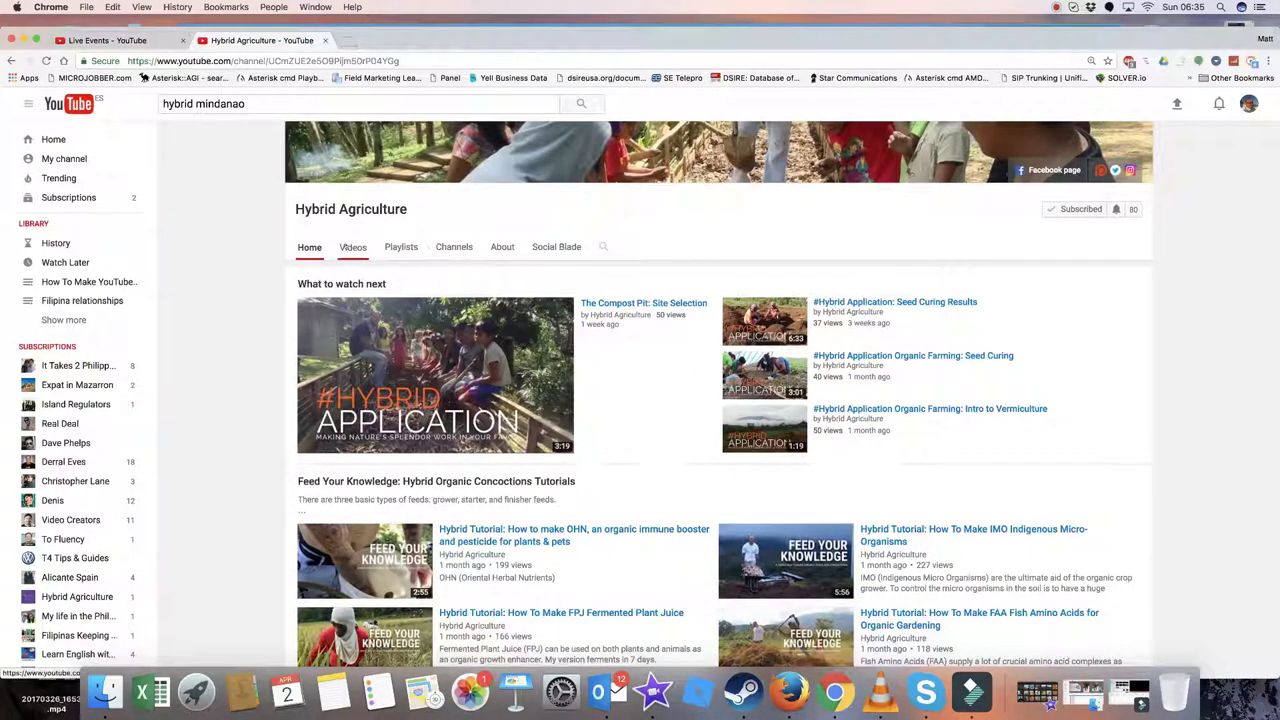
Open the Hybrid Agriculture channel's Videos tab to list its uploads, newest first.
left_click(353, 247)
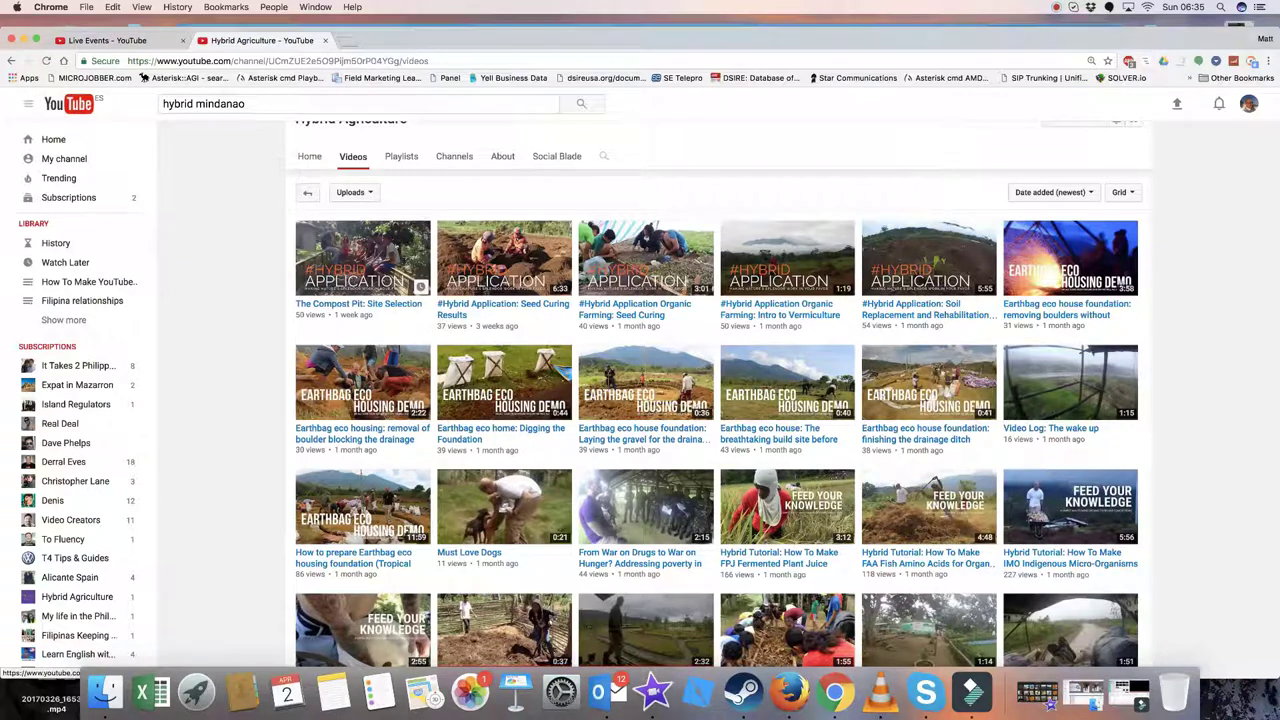
scroll(716, 400, "down", 4)
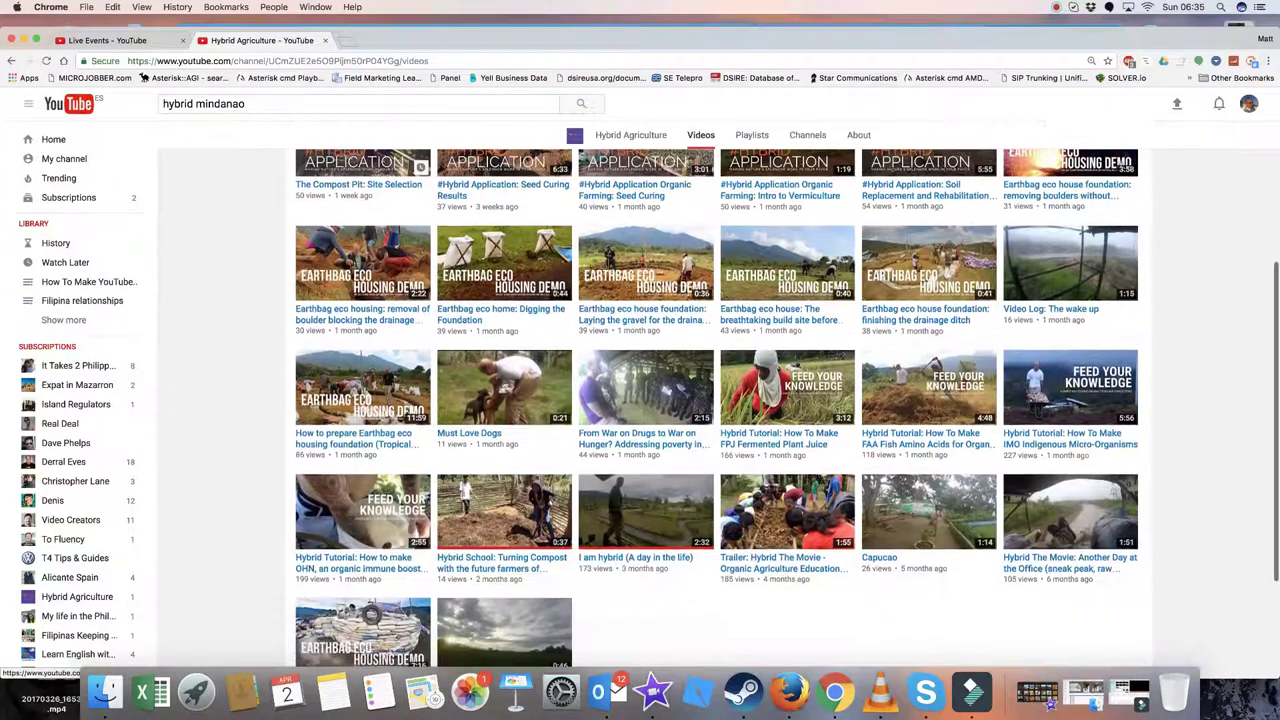
scroll(716, 400, "down", 2)
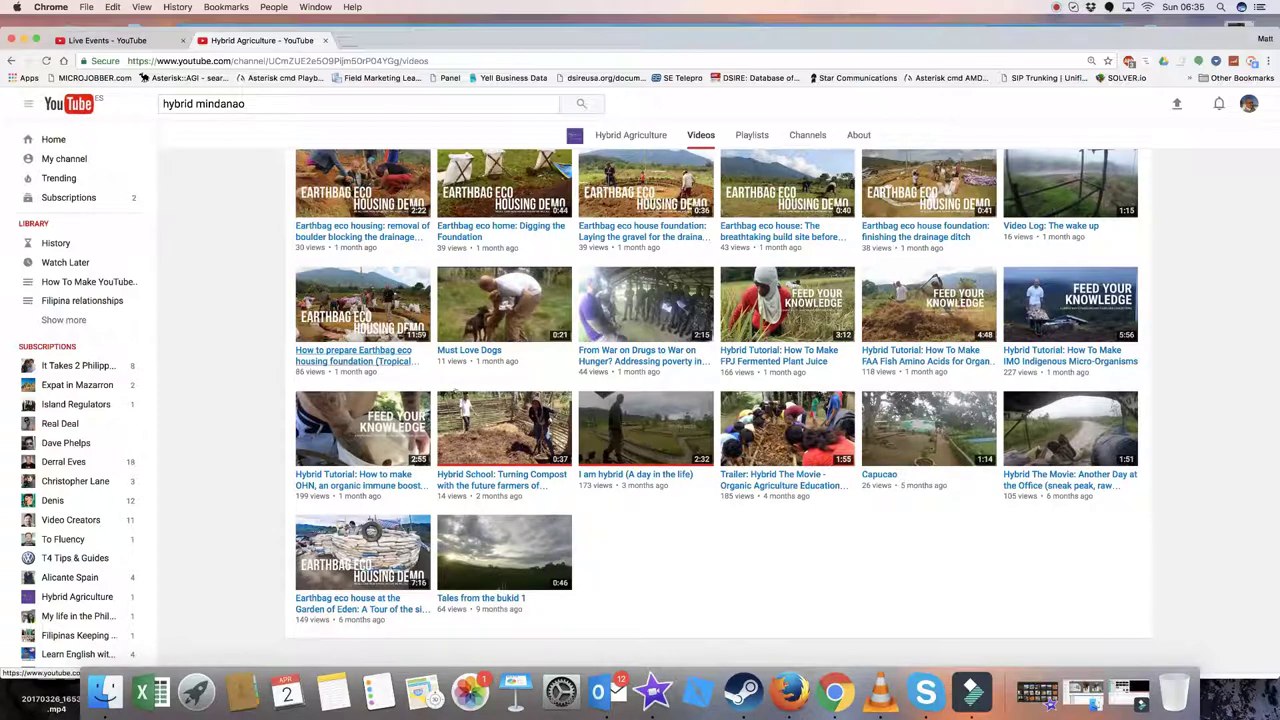
scroll(404, 350, "up", 4)
scroll(404, 350, "up", 3)
scroll(716, 400, "up", 3)
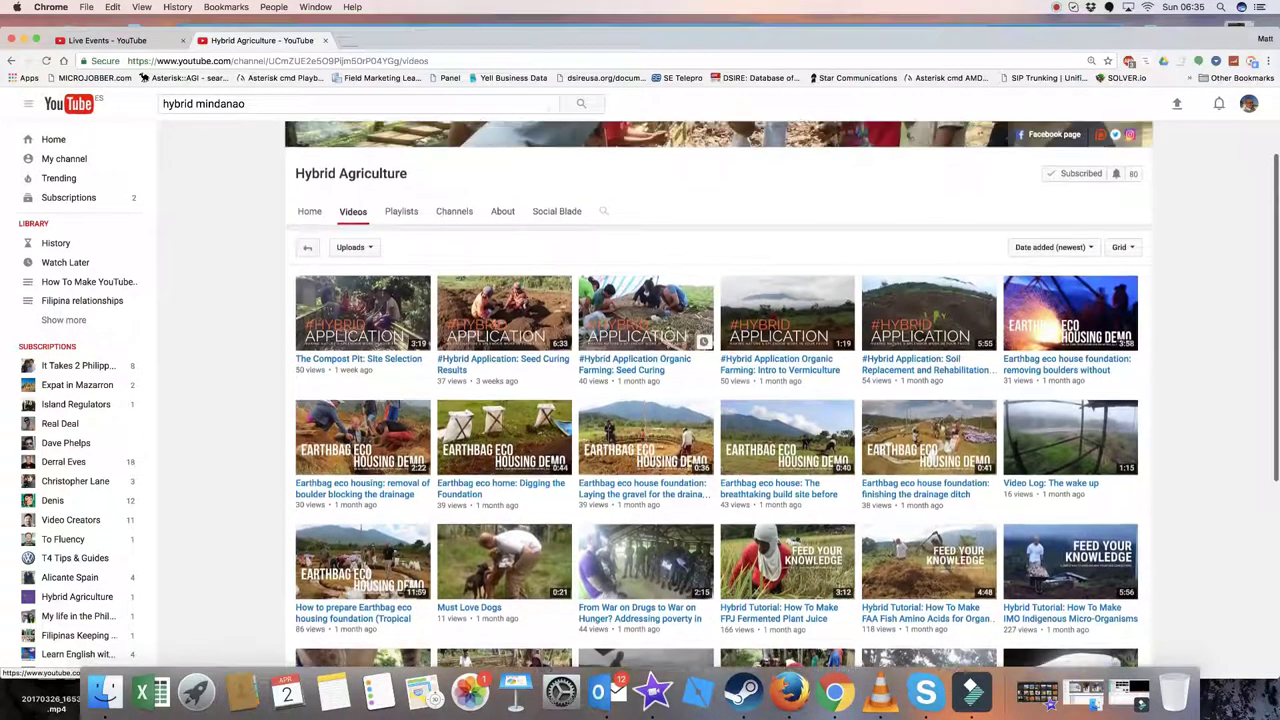
scroll(716, 400, "up", 3)
scroll(716, 400, "up", 2)
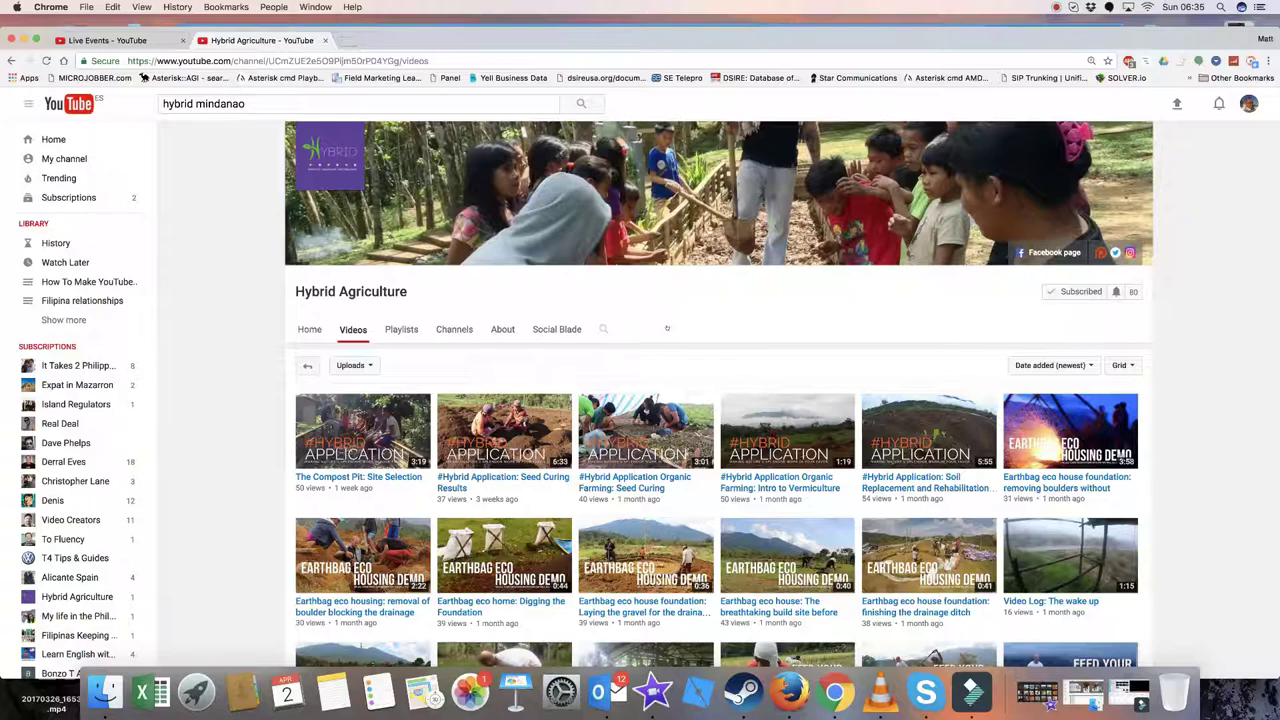
scroll(667, 328, "down", 8)
scroll(667, 328, "up", 2)
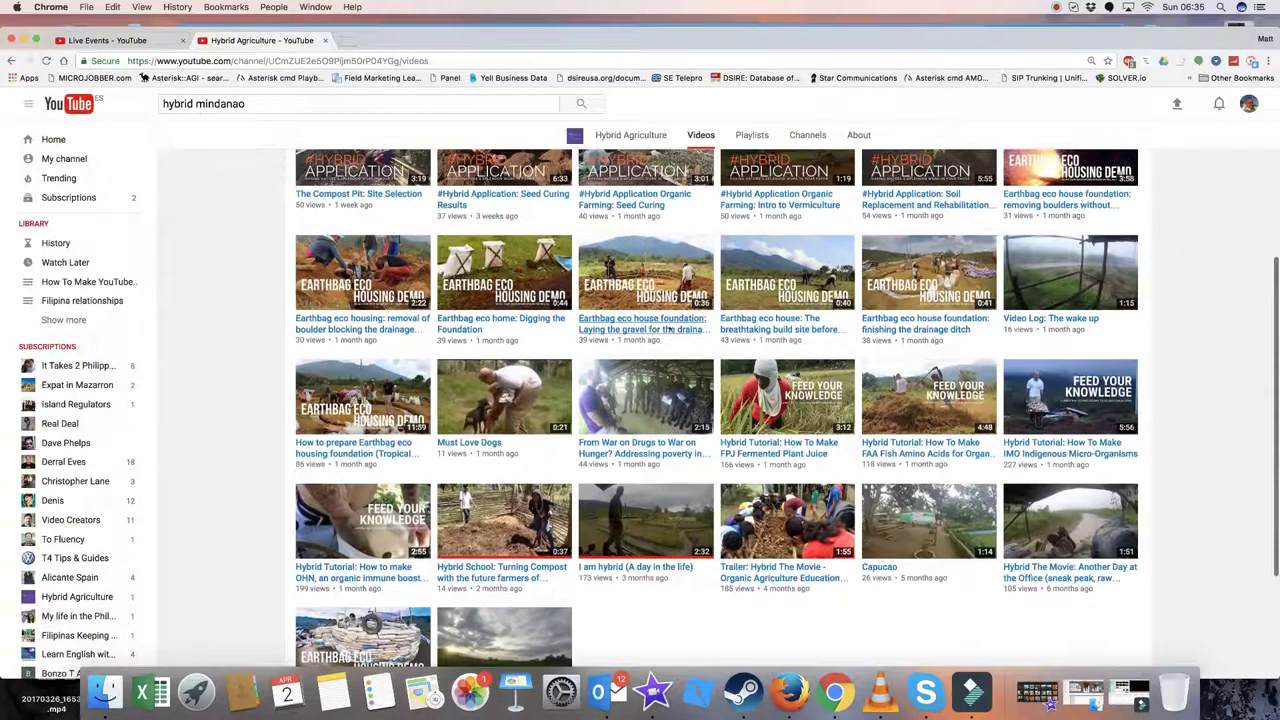
scroll(667, 328, "up", 1)
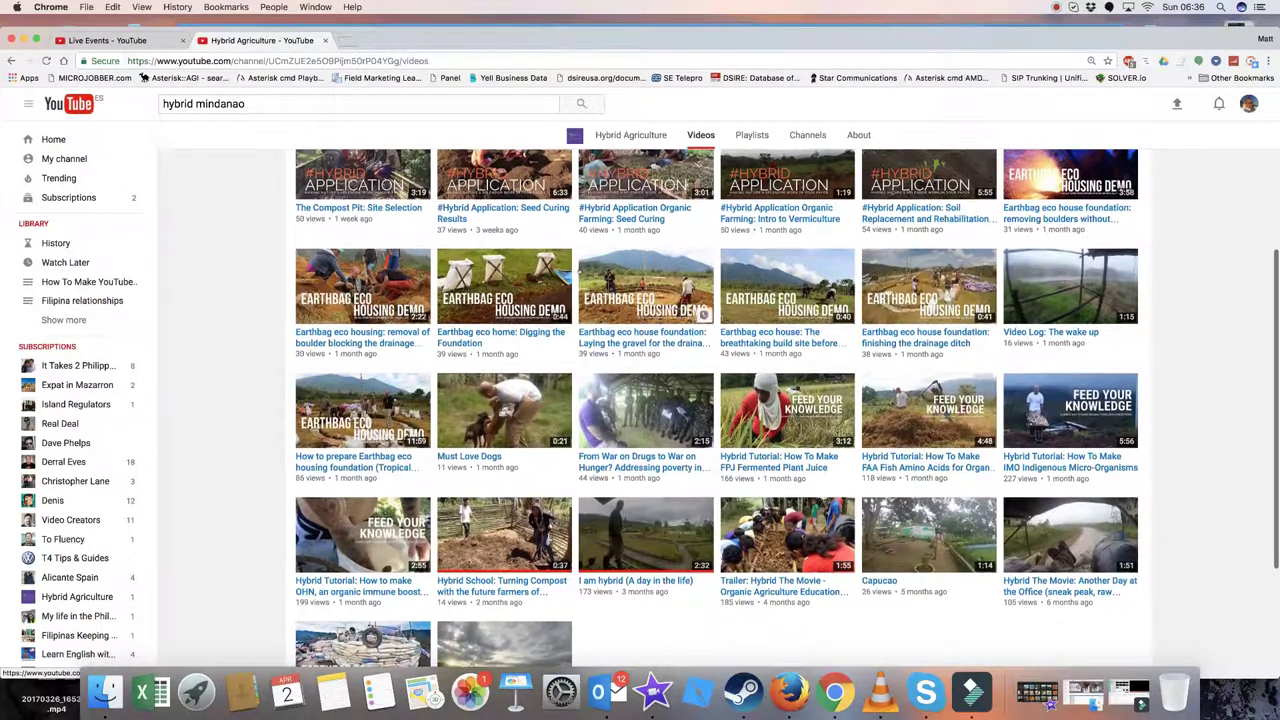
scroll(560, 315, "up", 10)
scroll(581, 268, "down", 2)
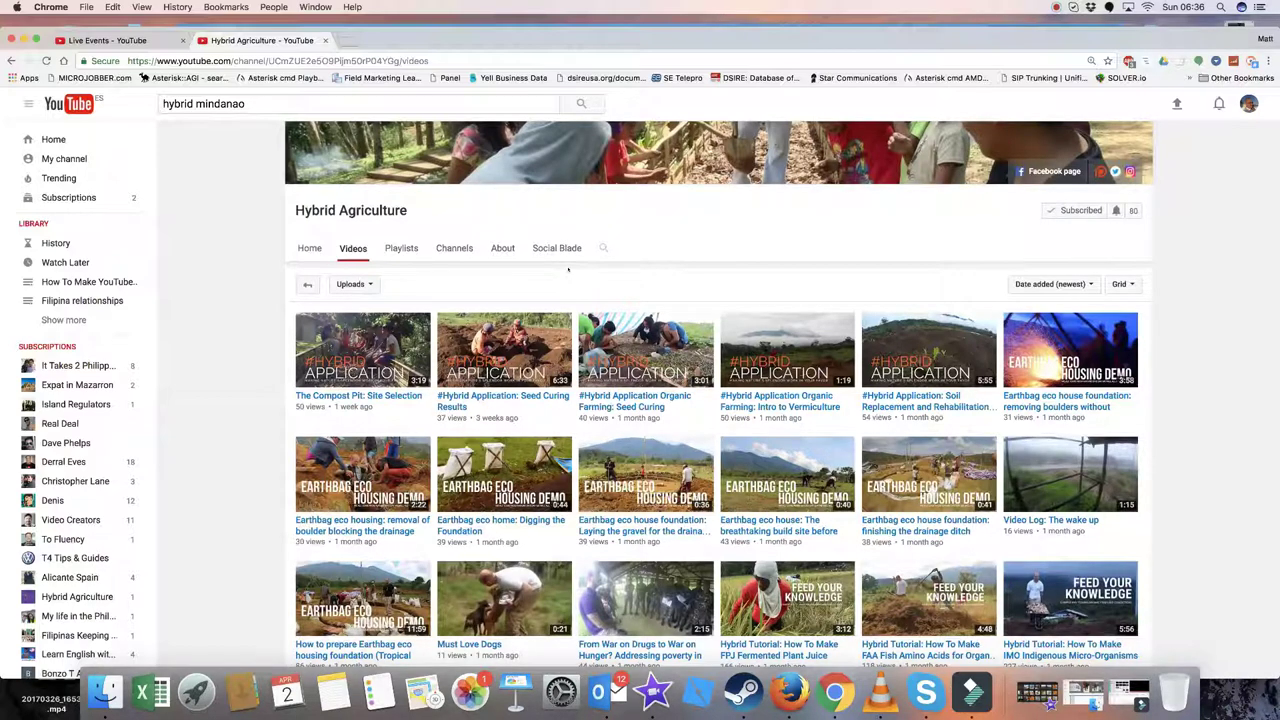
scroll(568, 268, "down", 5)
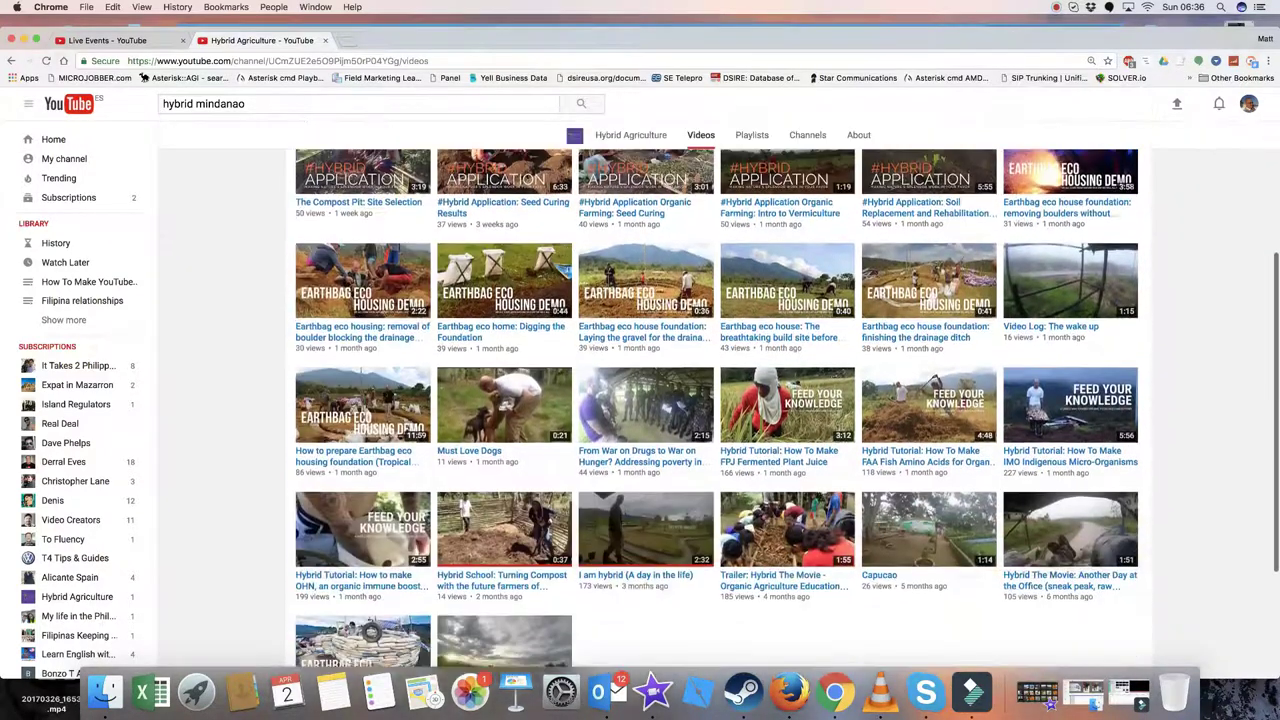
scroll(568, 268, "down", 5)
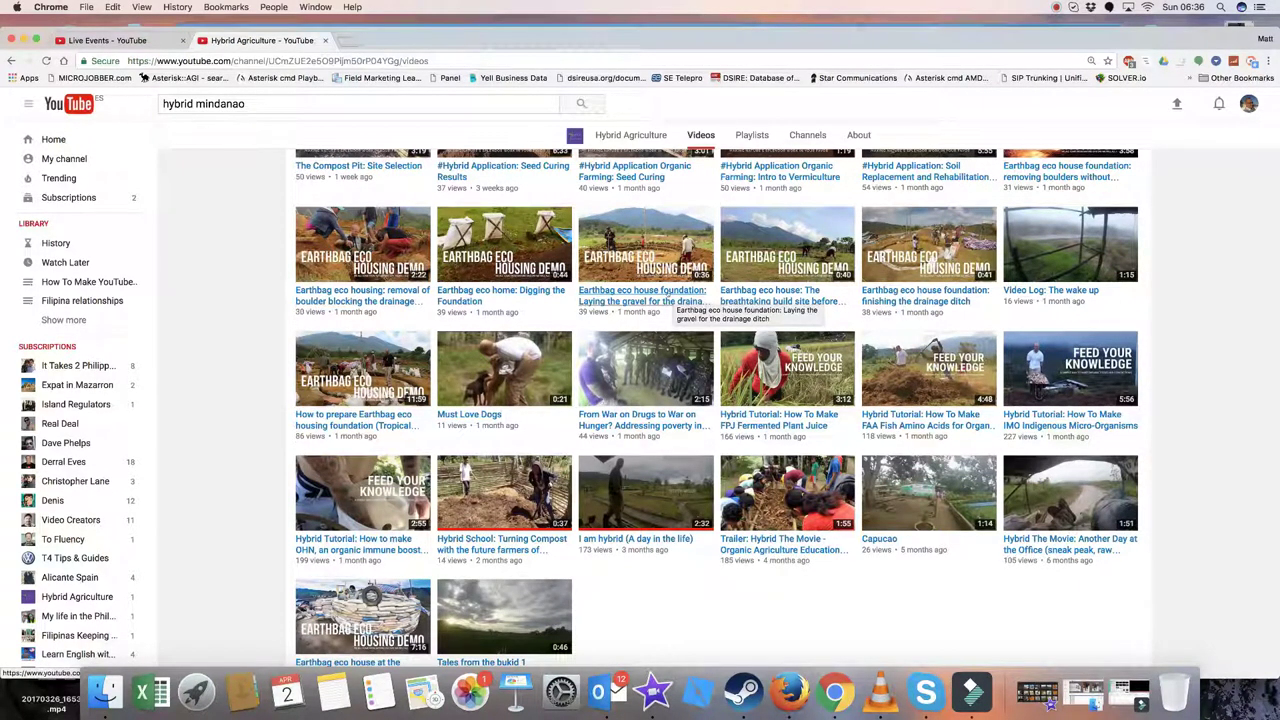
scroll(640, 292, "up", 5)
scroll(640, 292, "up", 5)
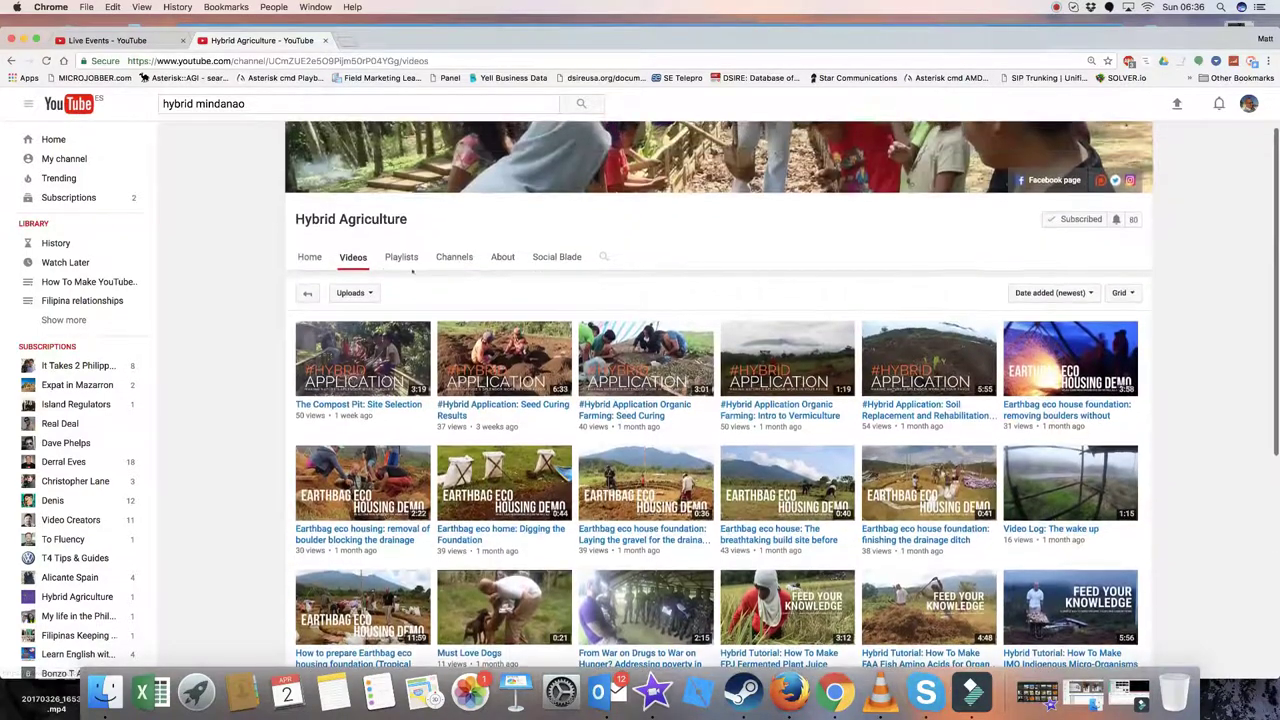
Show the About page and copy its hybridagriempowerment.com address to open in another tab.
left_click(503, 256)
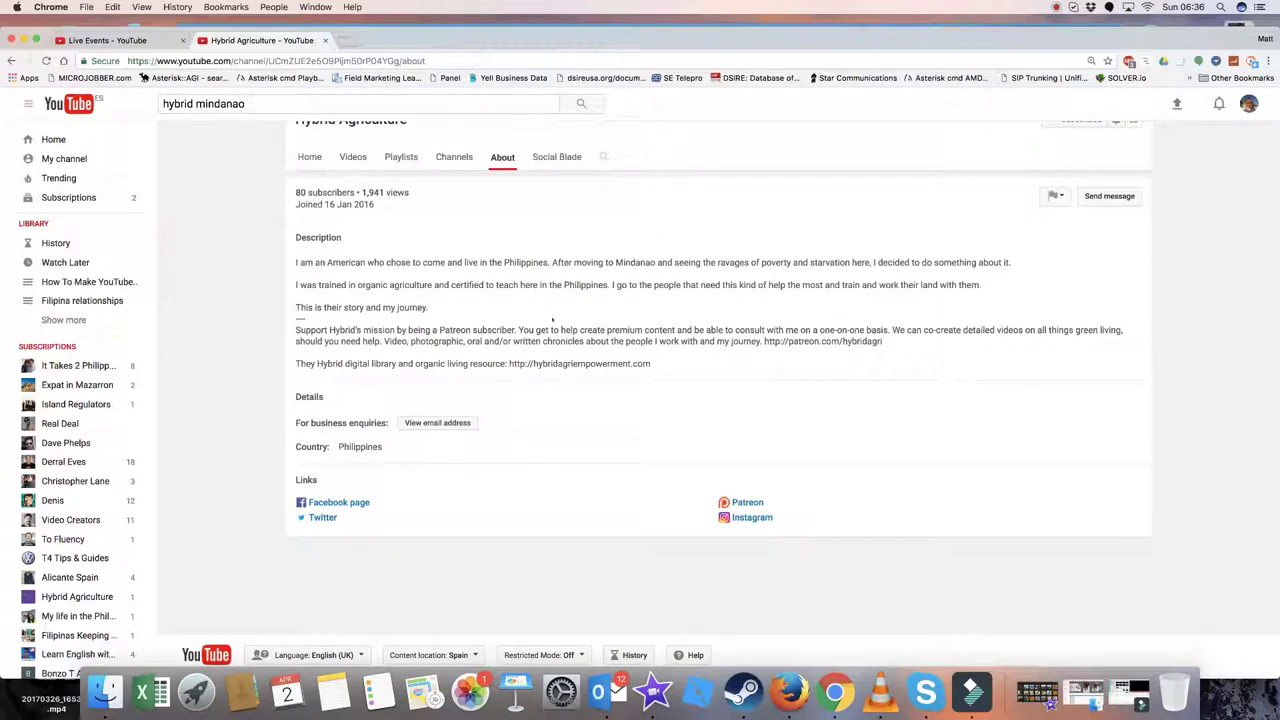
triple_click(655, 363)
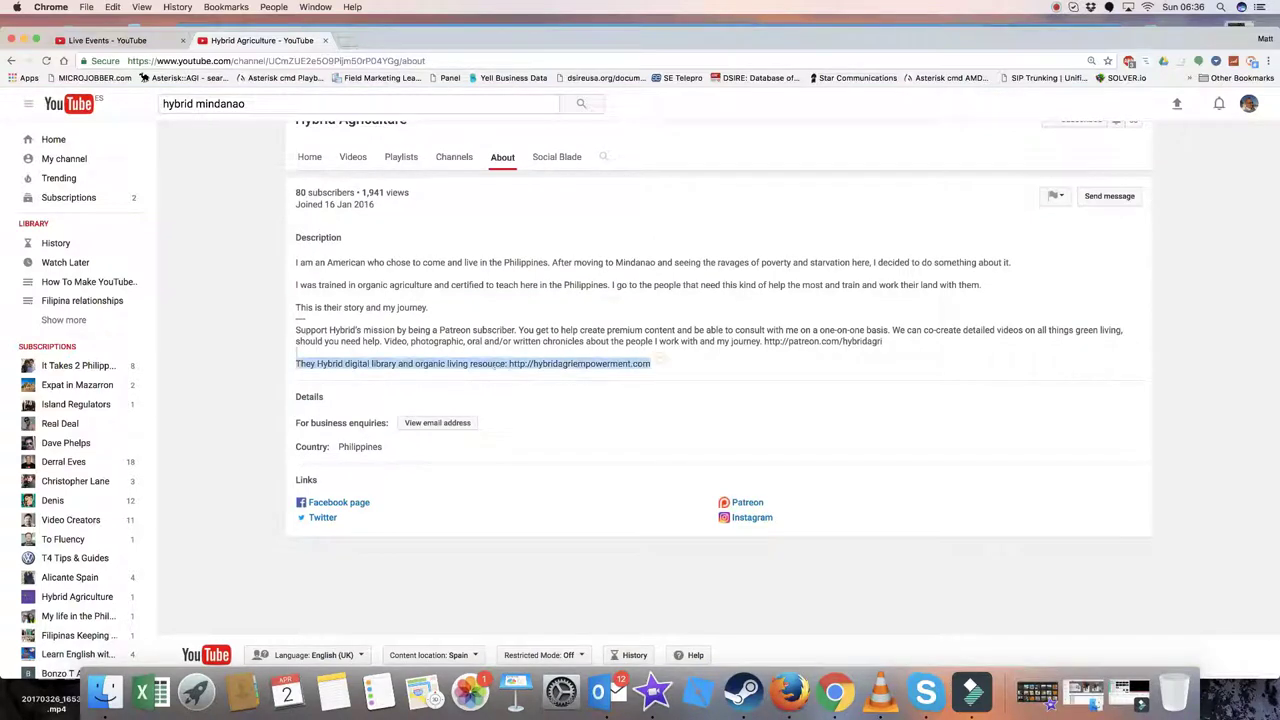
left_click(558, 371)
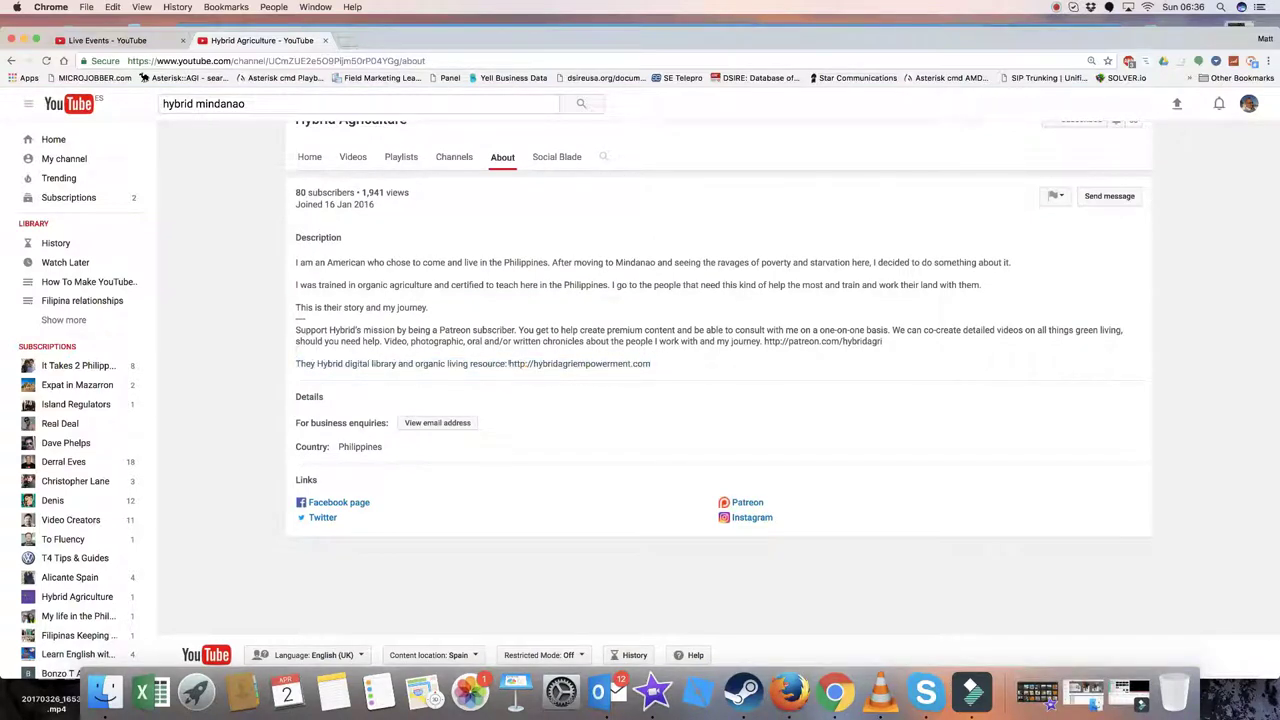
left_click_drag(508, 363, 652, 363)
key("super+c")
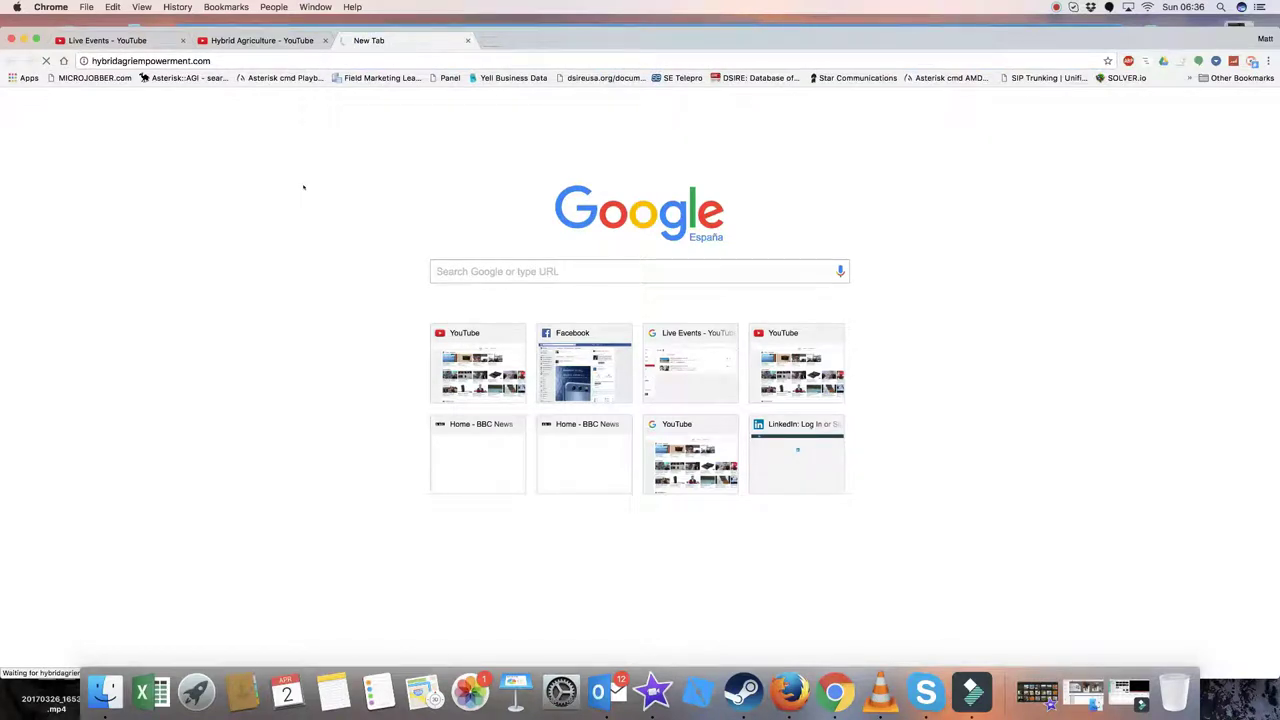
left_click(262, 40)
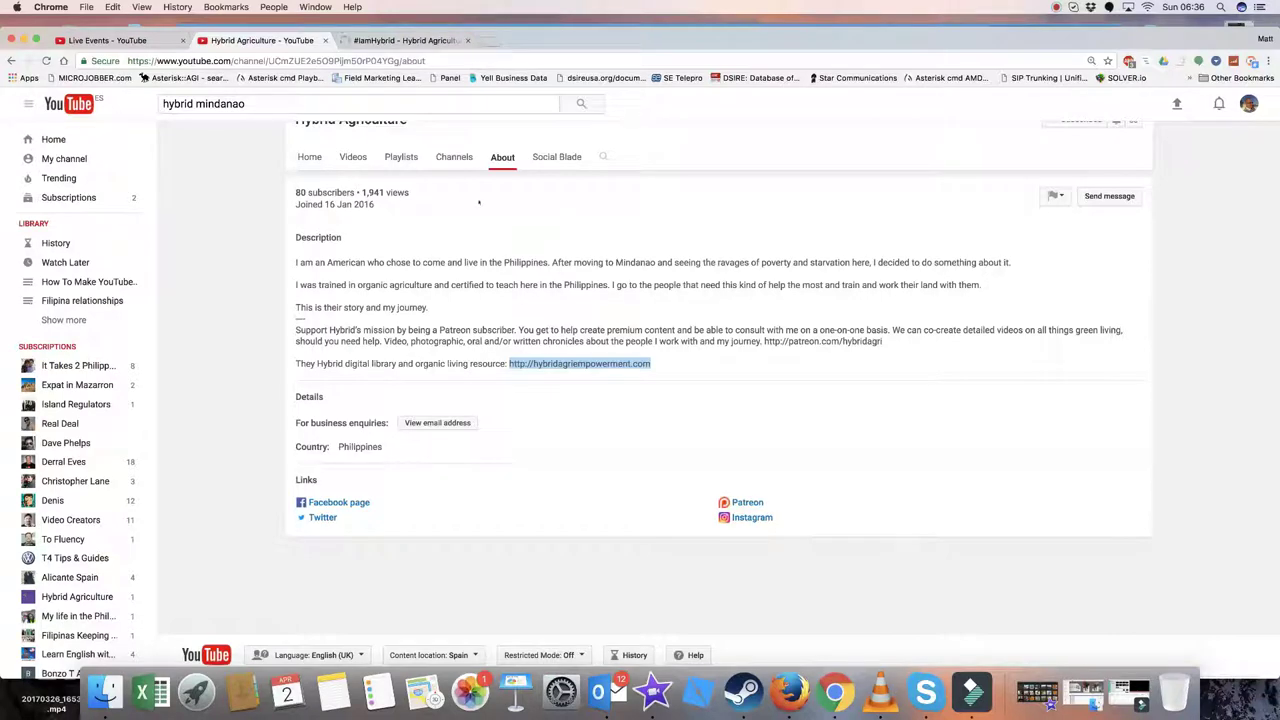
Switch to the Hybrid Agricultural Empowerment site and open its #IAMHYBRID story page.
left_click(400, 40)
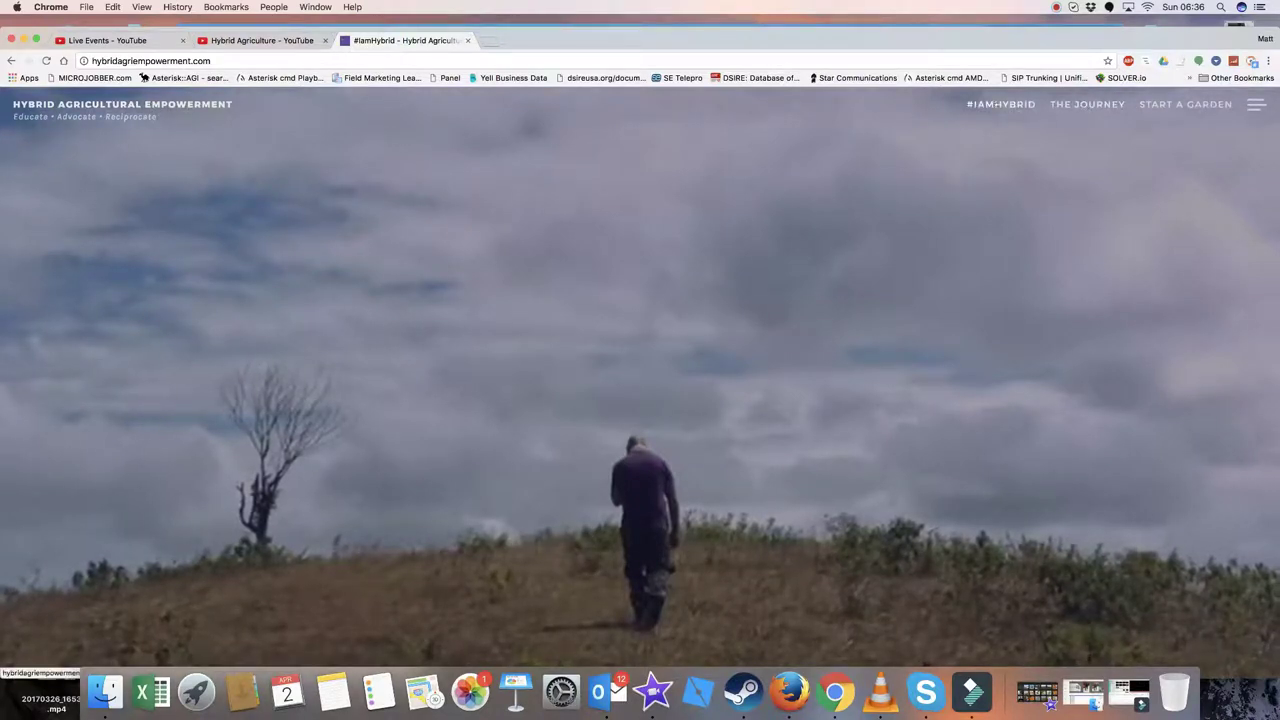
left_click(1000, 104)
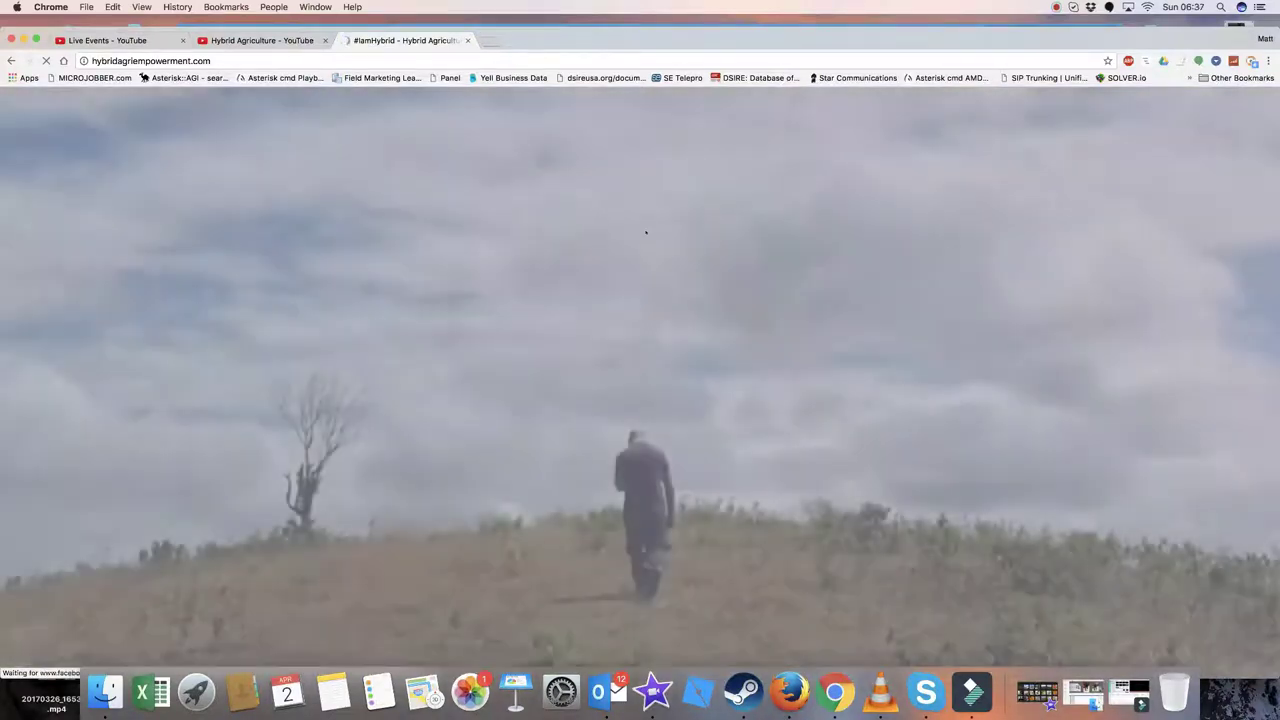
scroll(646, 232, "down", 5)
scroll(646, 232, "down", 5)
scroll(646, 232, "down", 5)
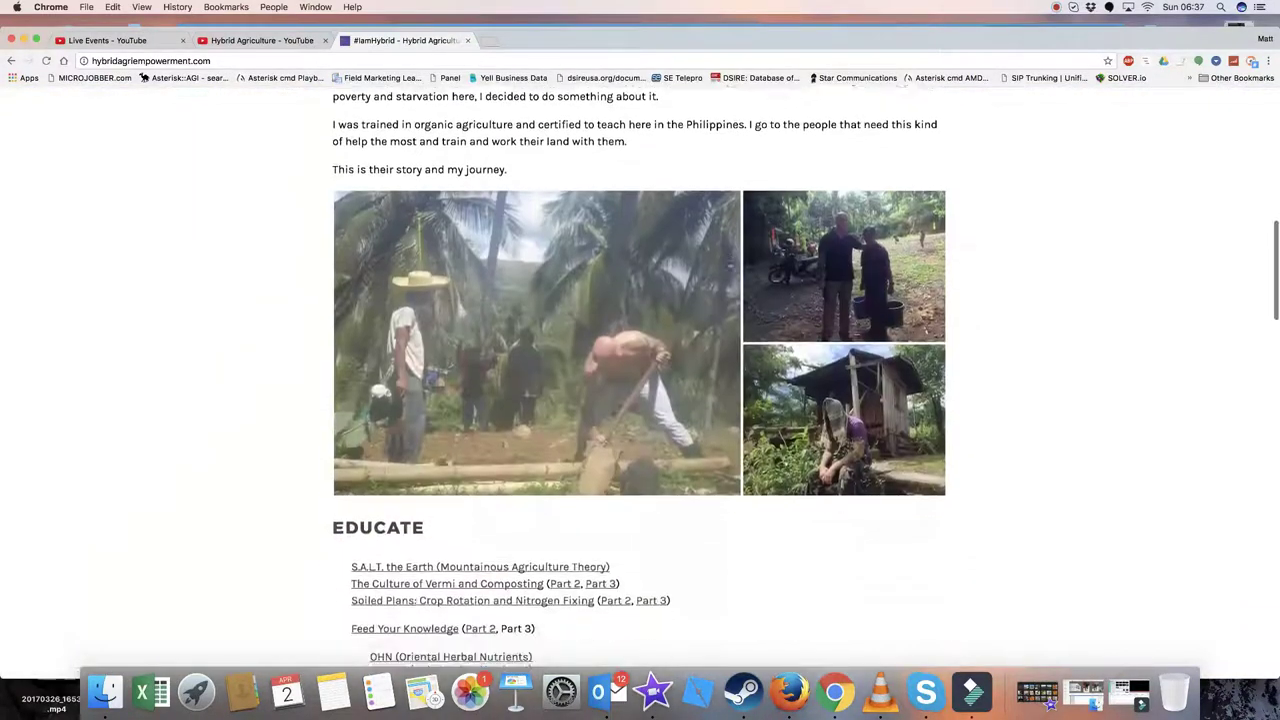
scroll(646, 232, "down", 2)
scroll(730, 268, "up", 2)
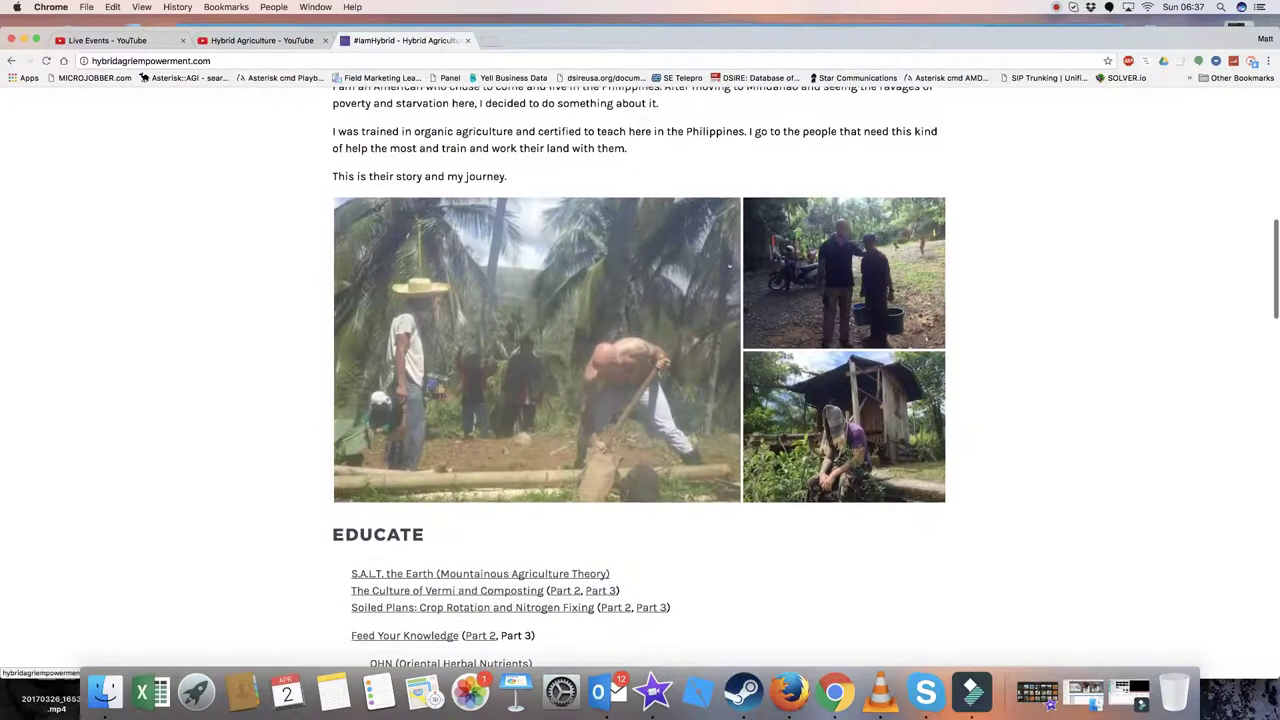
scroll(730, 268, "up", 3)
scroll(730, 268, "down", 3)
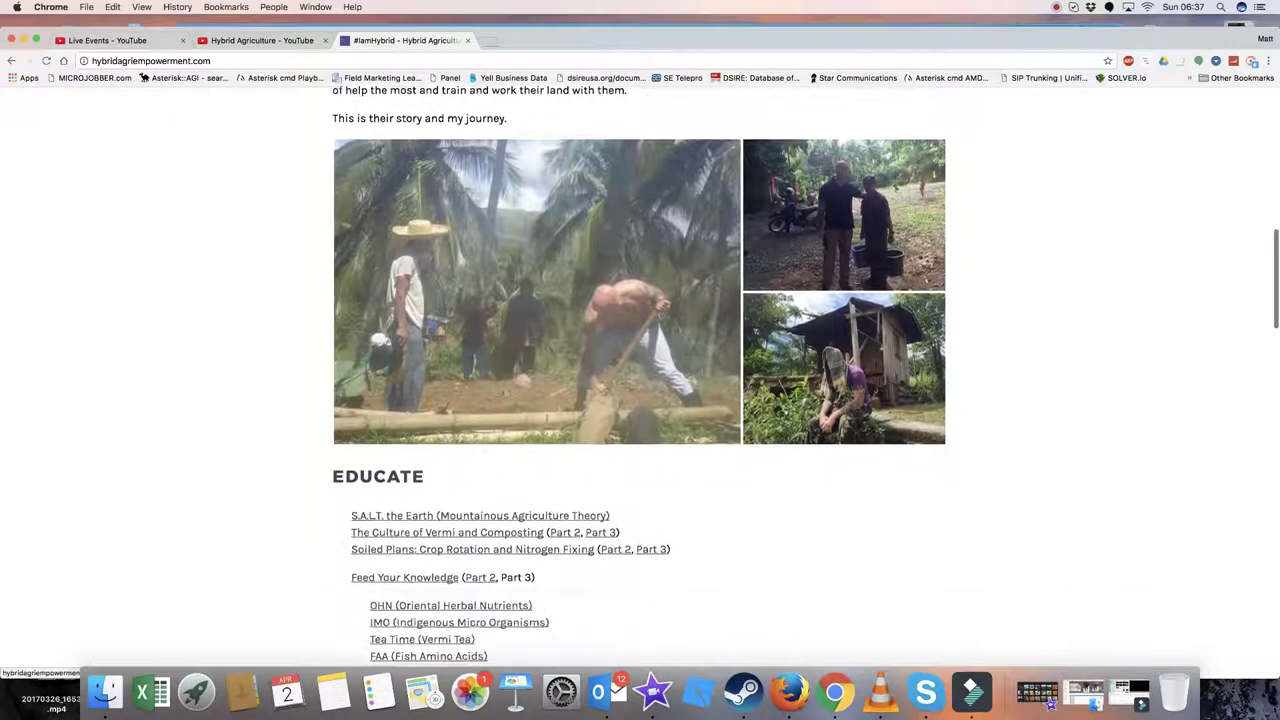
scroll(730, 268, "down", 5)
scroll(730, 268, "down", 4)
scroll(730, 268, "down", 5)
scroll(730, 268, "down", 2)
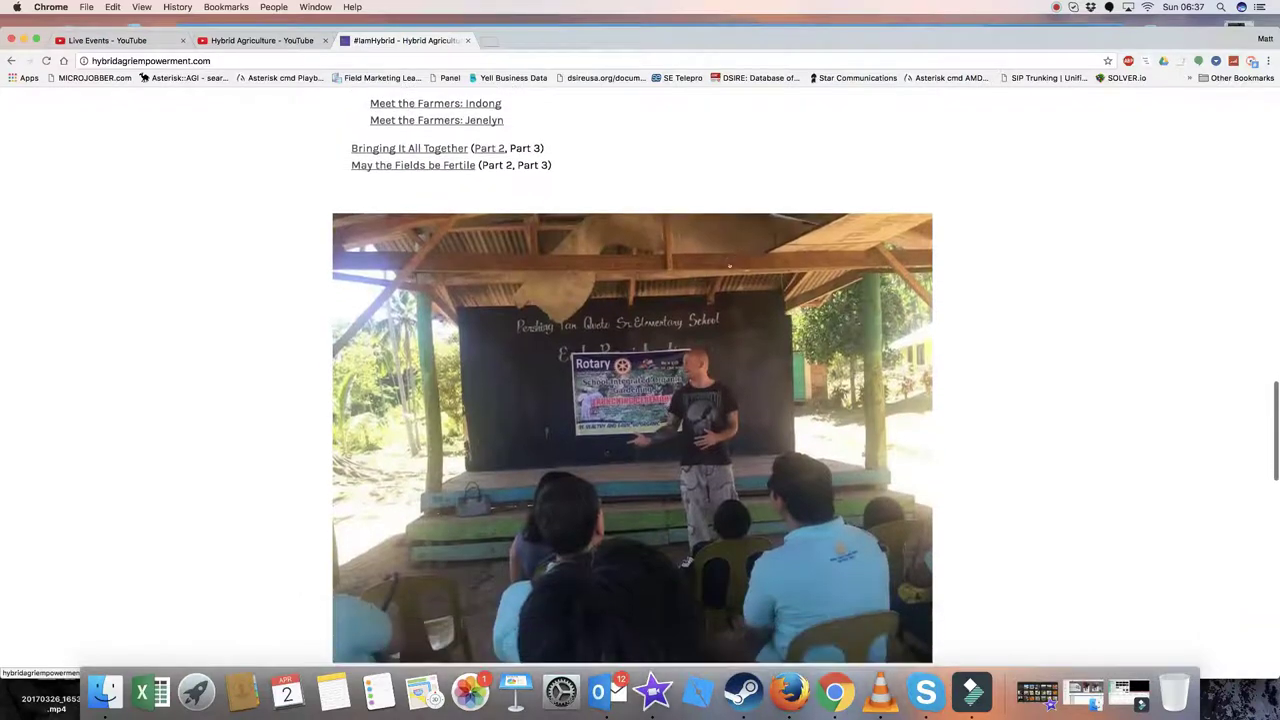
scroll(730, 268, "down", 1)
scroll(730, 268, "down", 1)
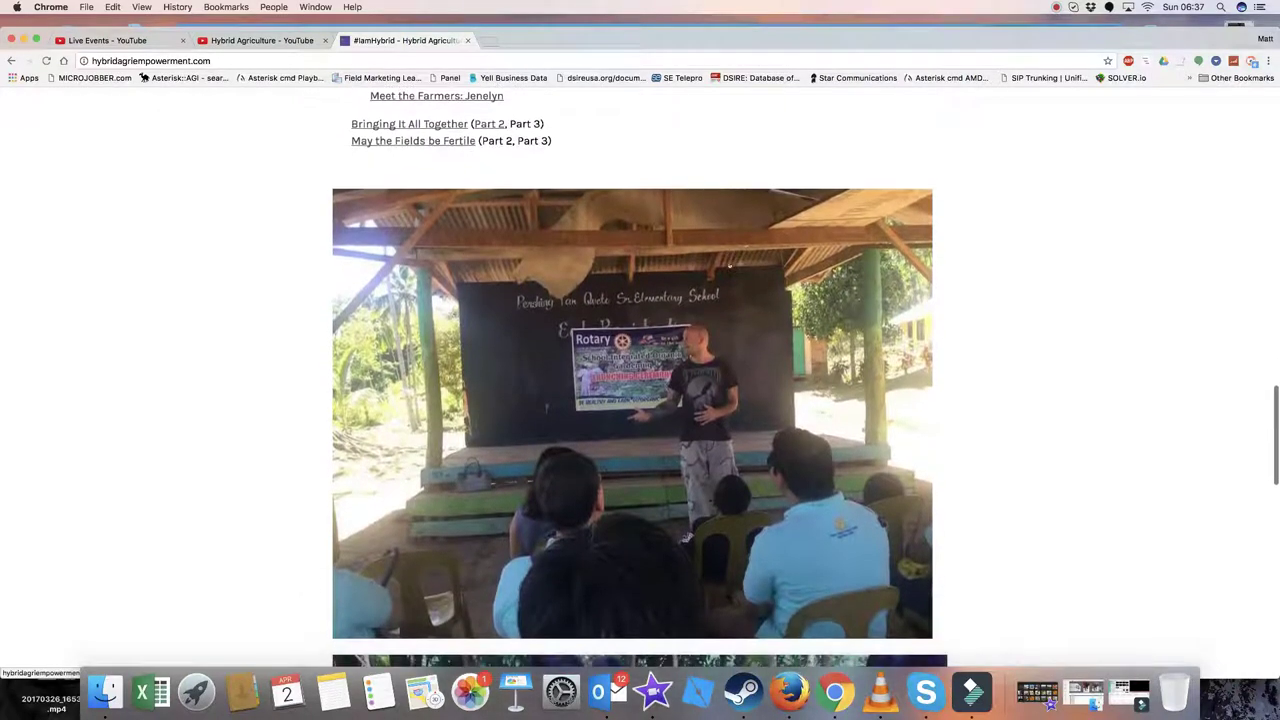
scroll(730, 268, "down", 2)
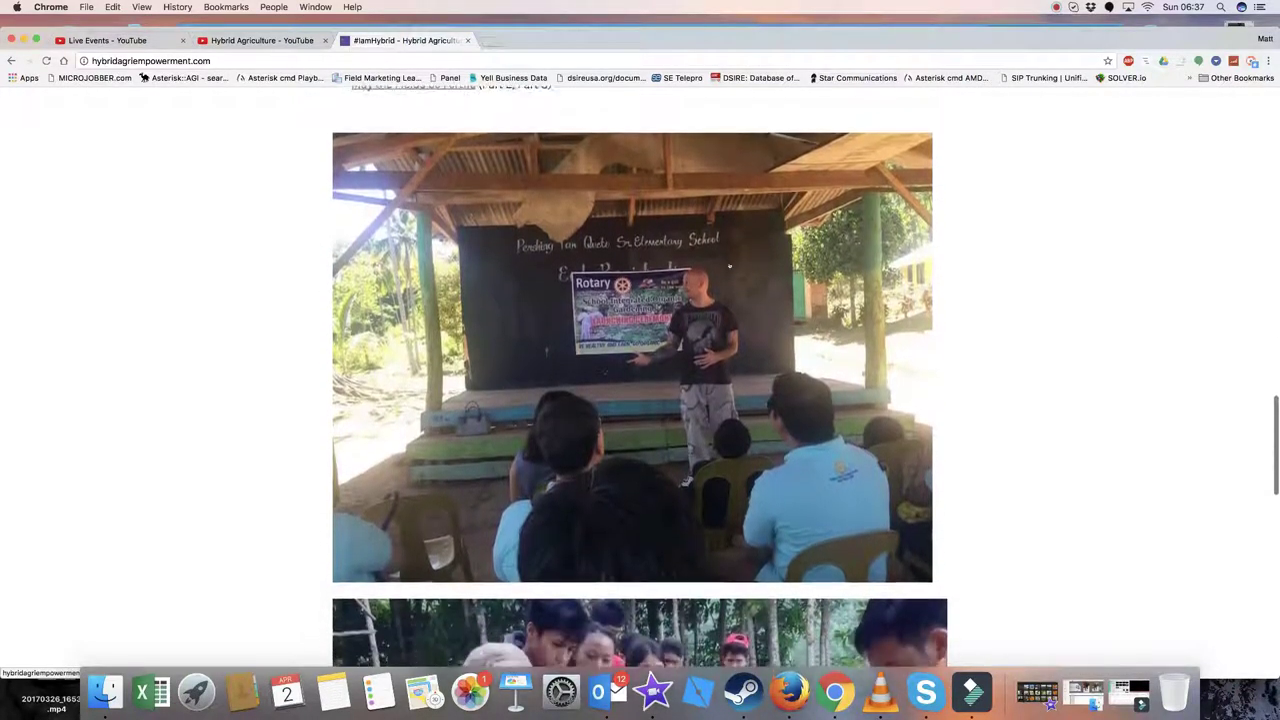
scroll(730, 268, "down", 5)
scroll(730, 268, "down", 3)
scroll(730, 268, "down", 3)
scroll(730, 268, "down", 3)
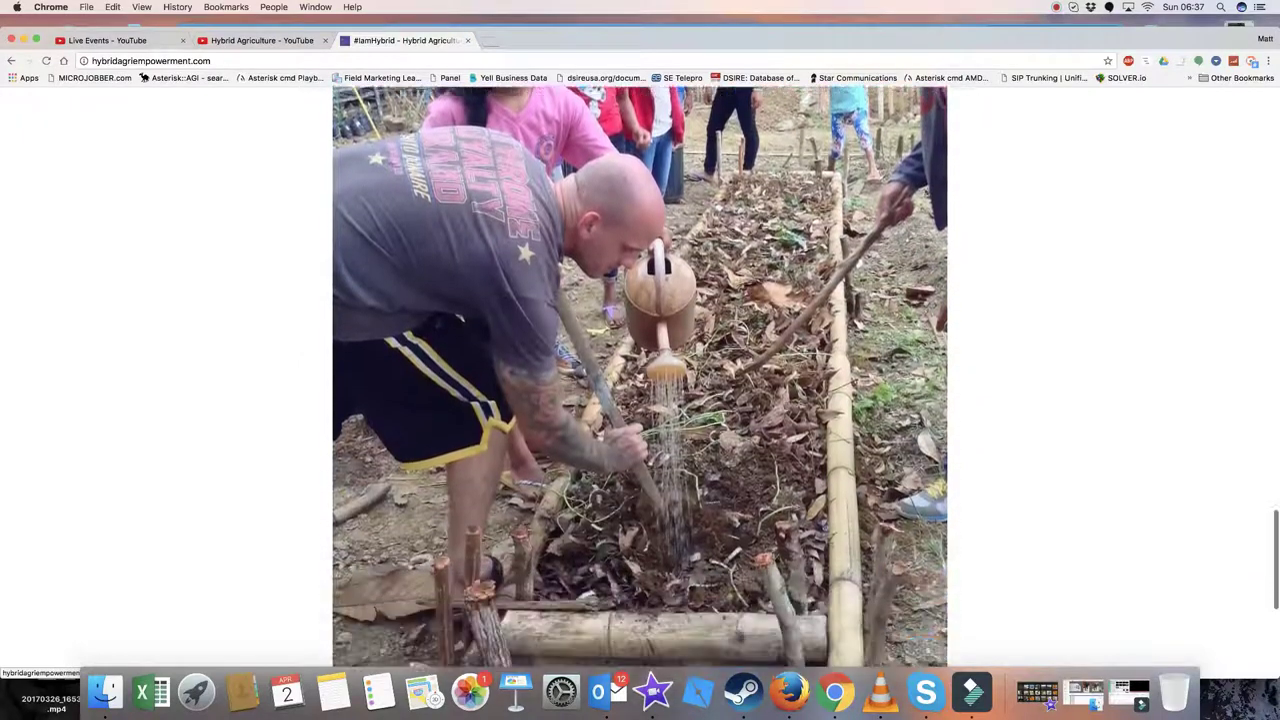
scroll(730, 268, "down", 2)
scroll(730, 268, "down", 2)
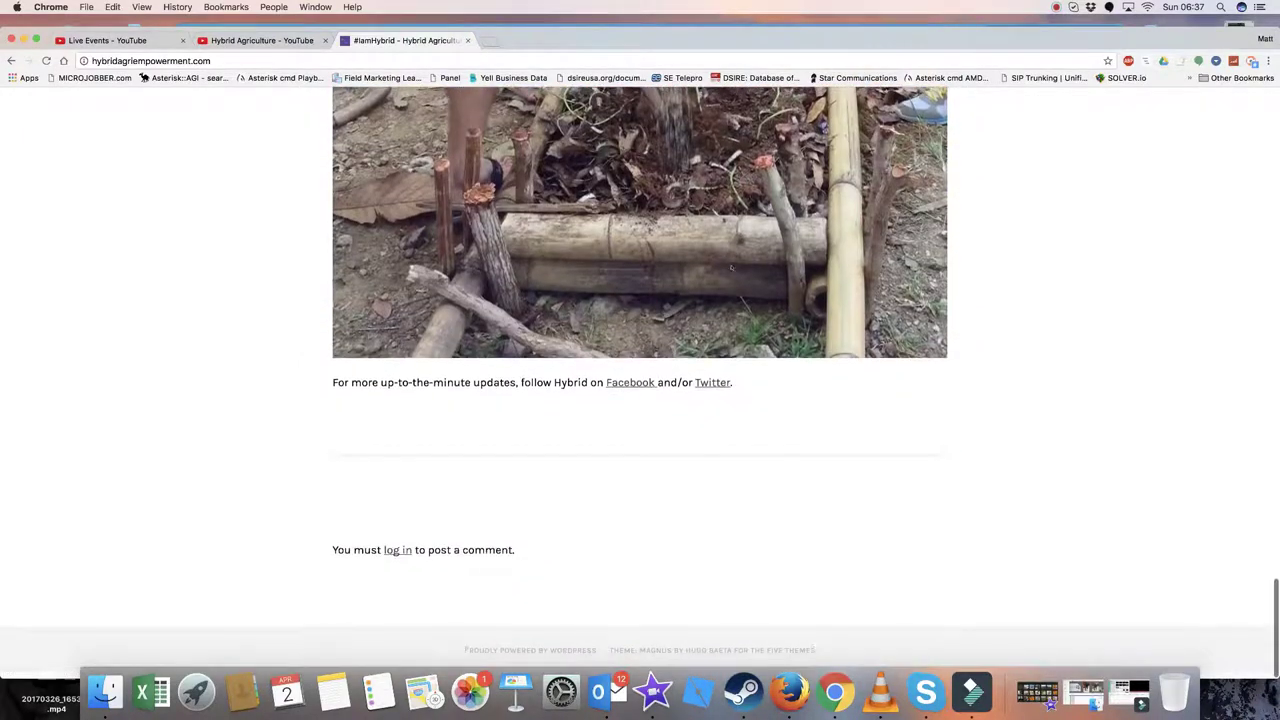
scroll(730, 268, "up", 10)
scroll(730, 268, "up", 3)
scroll(730, 268, "up", 2)
scroll(730, 268, "up", 10)
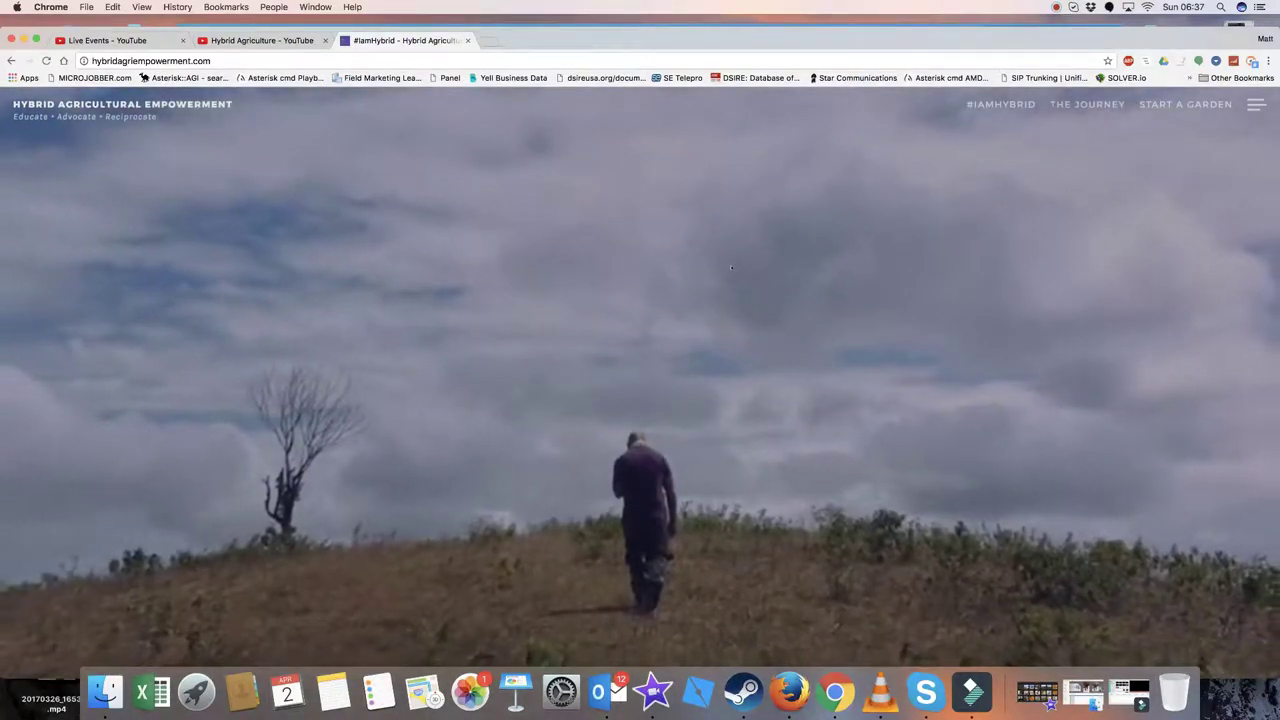
Switch back to the 'Hybrid Agriculture - YouTube' tab showing the About description.
left_click(262, 40)
scroll(700, 350, "up", 5)
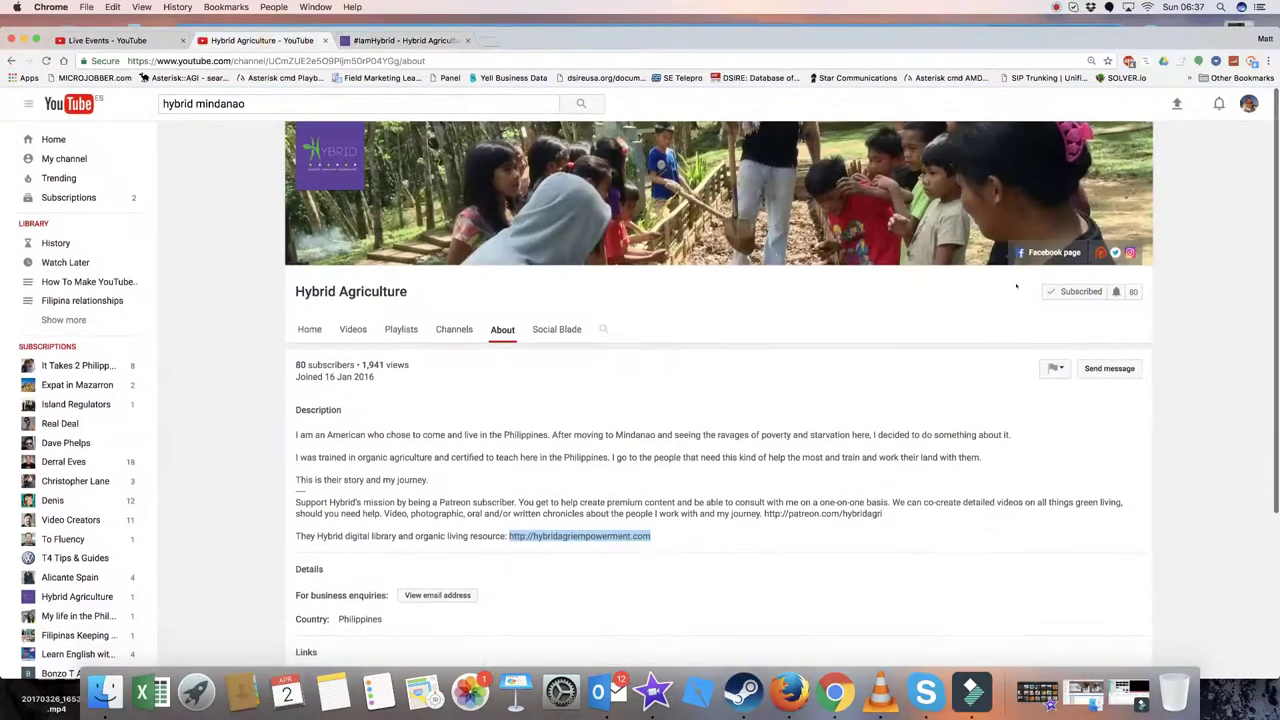